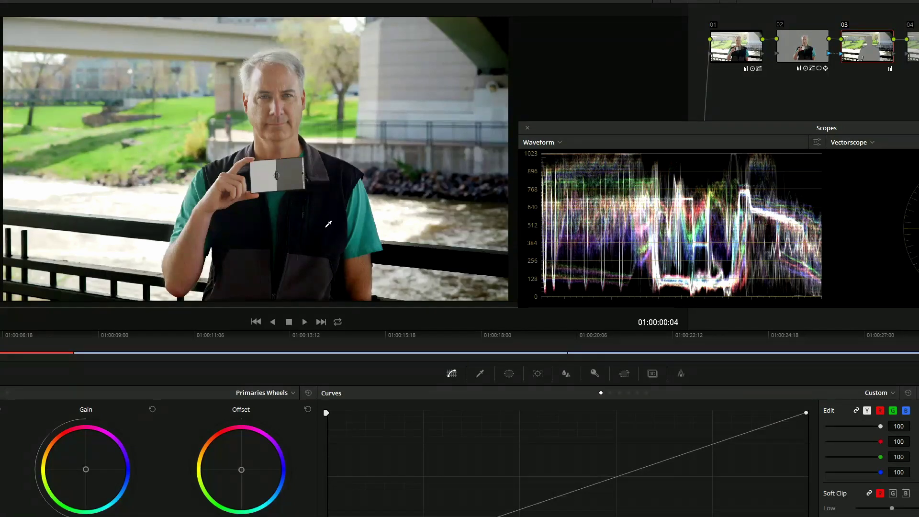
# - Review the other cameras' clips on the timeline, then step back to the riverside gray-card clip
pyautogui.click(179, 338)
pyautogui.click(719, 338)
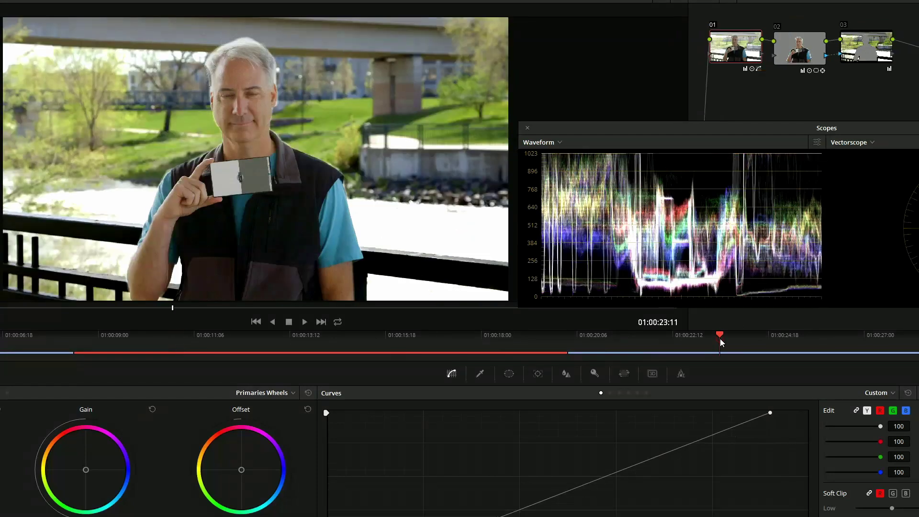
pyautogui.click(888, 358)
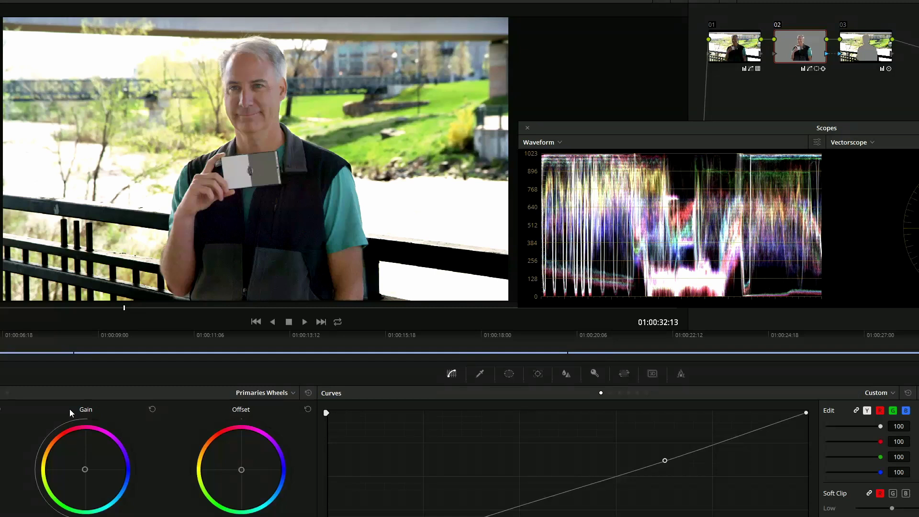
pyautogui.press('Down')
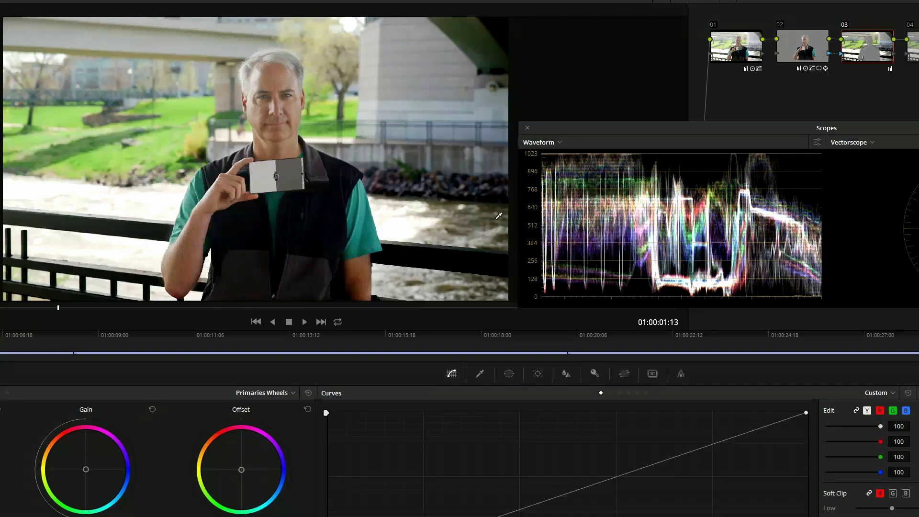
# - Flick the whole grade off and on to compare, leaving only nodes 01 and 02 active
pyautogui.hotkey('alt', 'd')
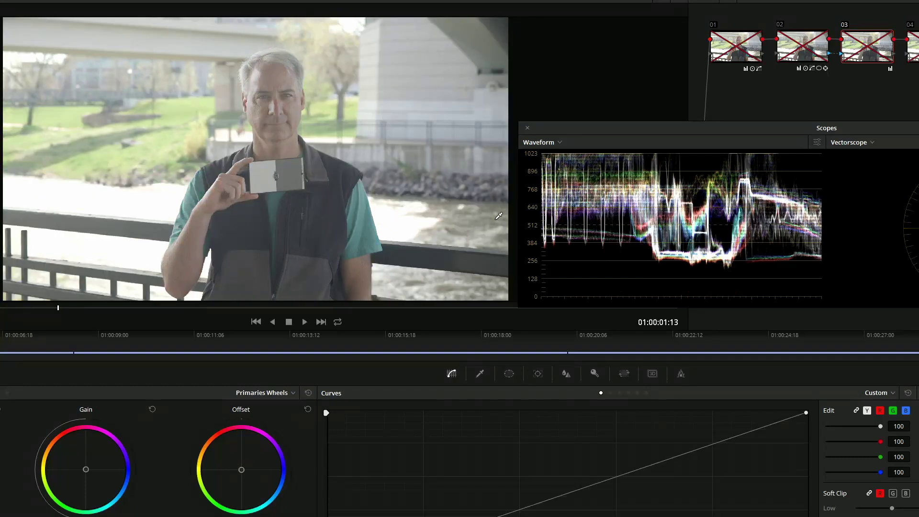
pyautogui.hotkey('alt', 'd')
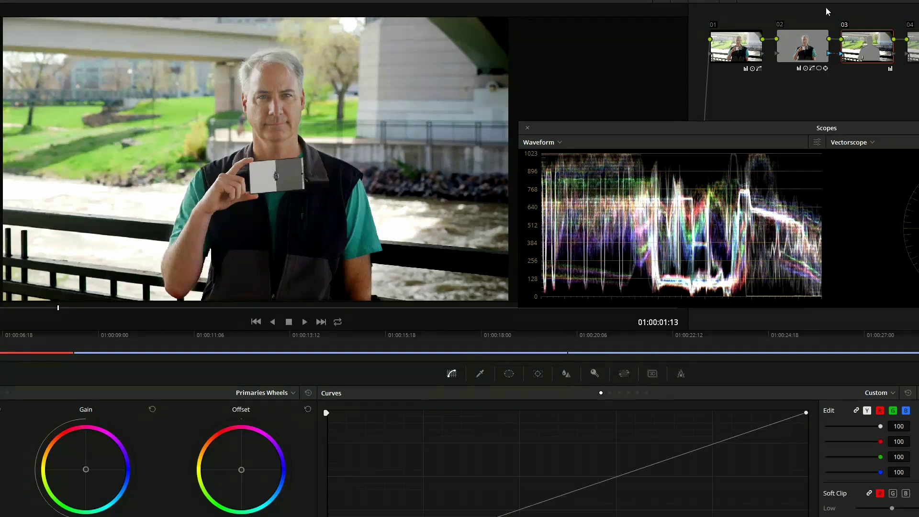
pyautogui.moveTo(818, 49)
pyautogui.hotkey('alt', 'd')
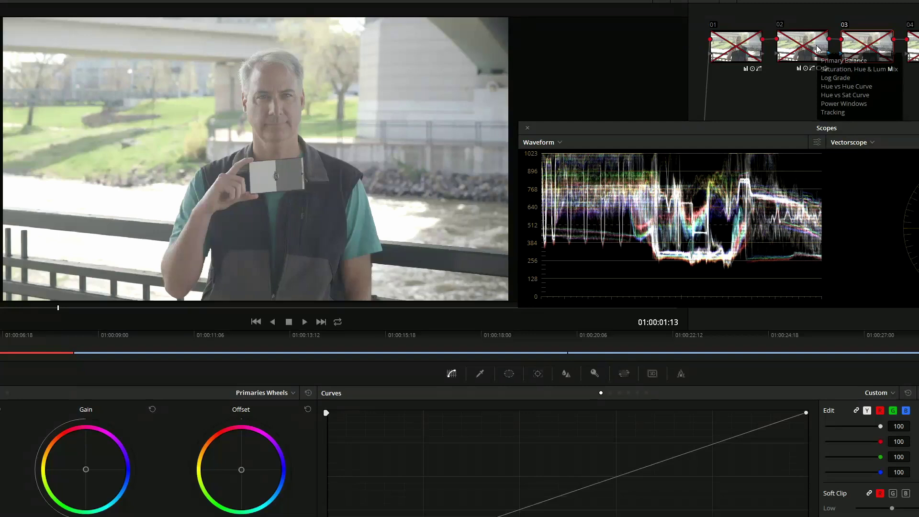
pyautogui.hotkey('alt', 'd')
pyautogui.hotkey('alt', 'd')
pyautogui.hotkey('alt', 'd')
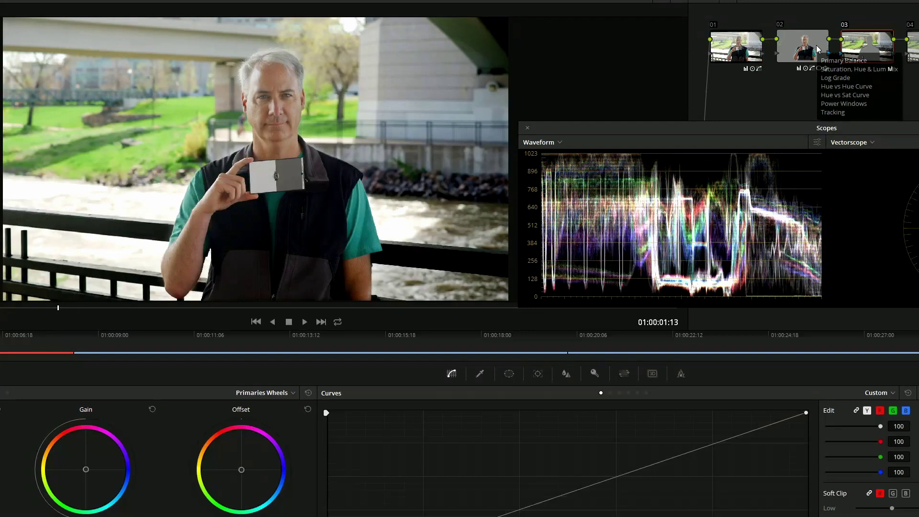
pyautogui.hotkey('alt', 'd')
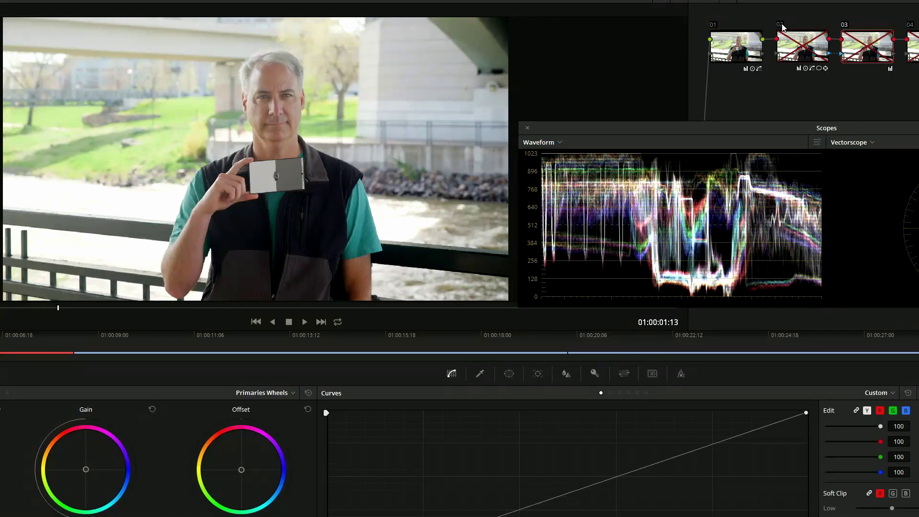
pyautogui.click(781, 25)
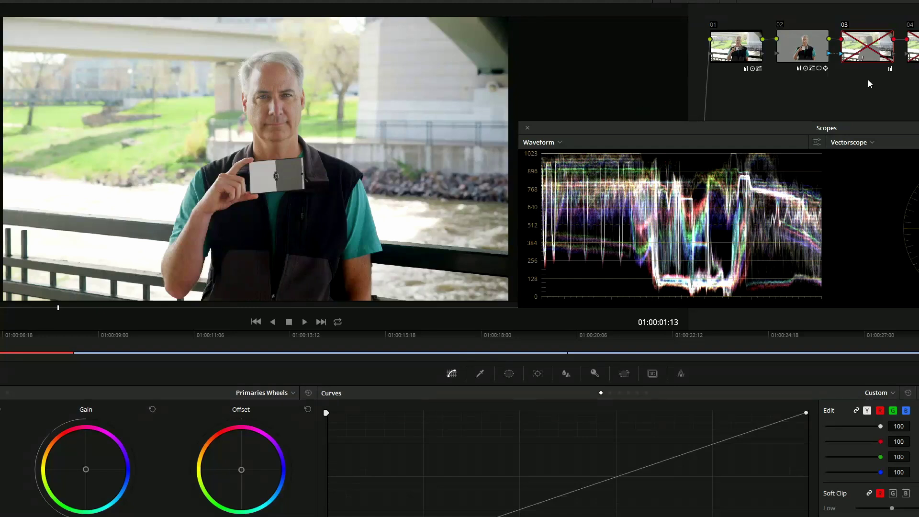
# - Show the power window settings and inspect node 02's curved mask around the man's head and torso
pyautogui.click(508, 374)
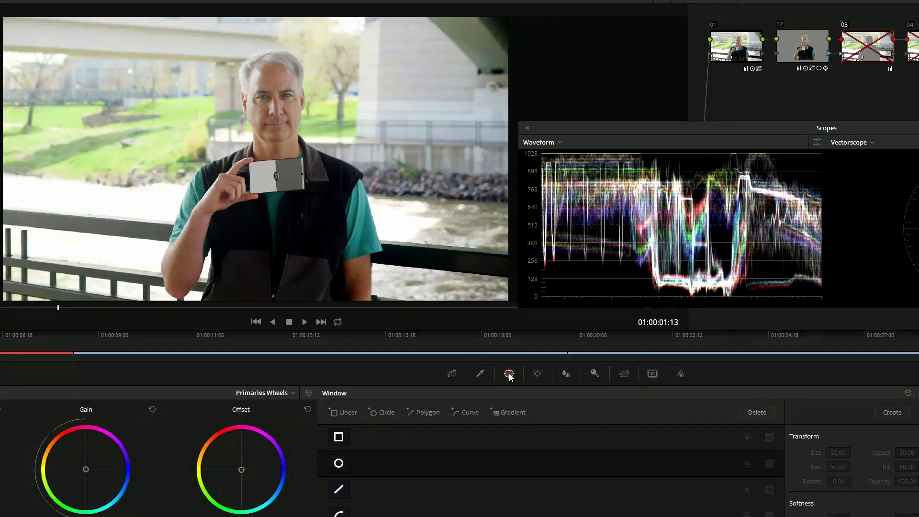
pyautogui.click(804, 51)
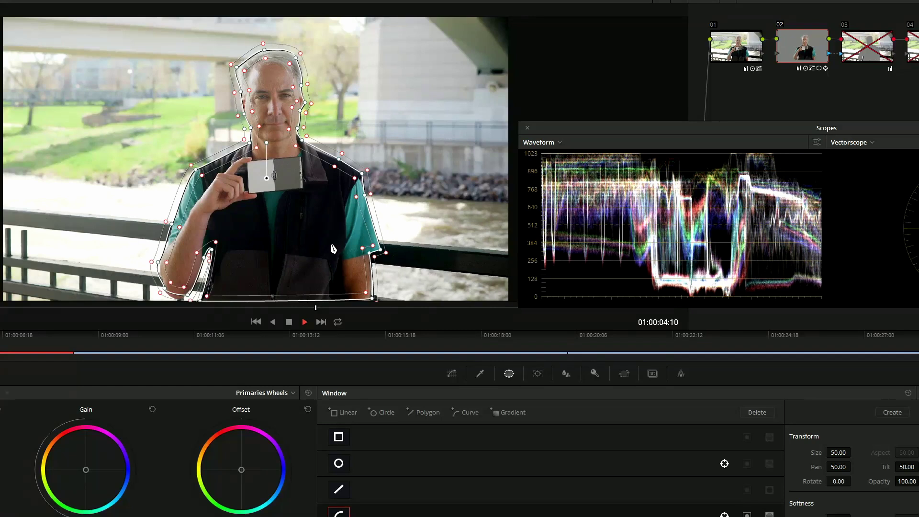
pyautogui.press('space')
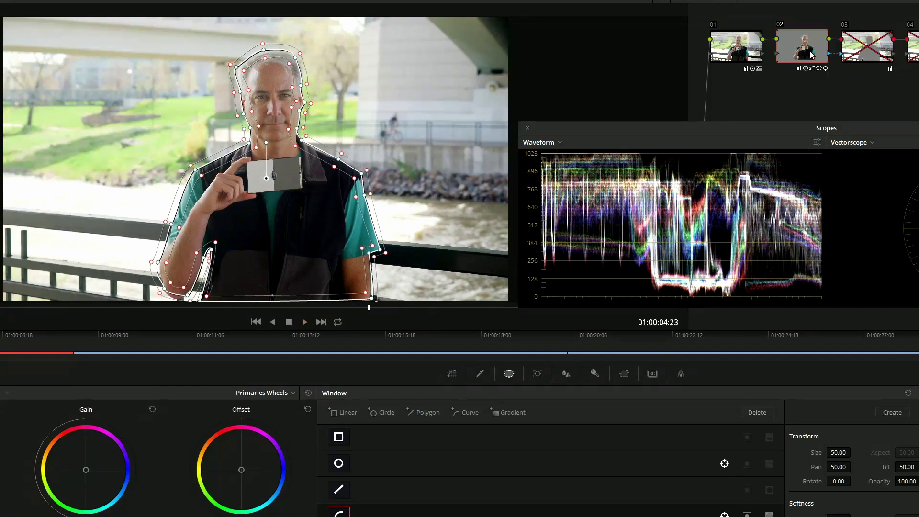
# - Re-enable nodes 03 and 04 for the full grade, then move to the next camera's clip at 01:00:08:17
pyautogui.click(745, 45)
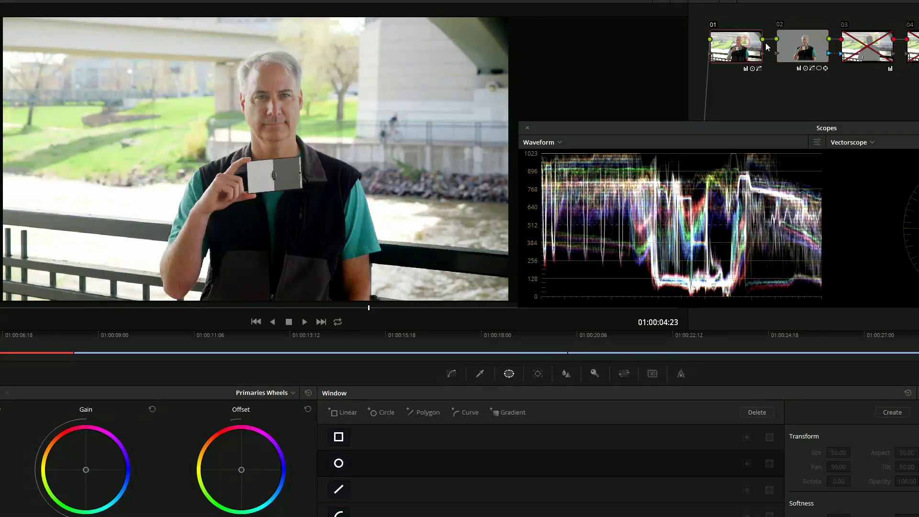
pyautogui.click(845, 25)
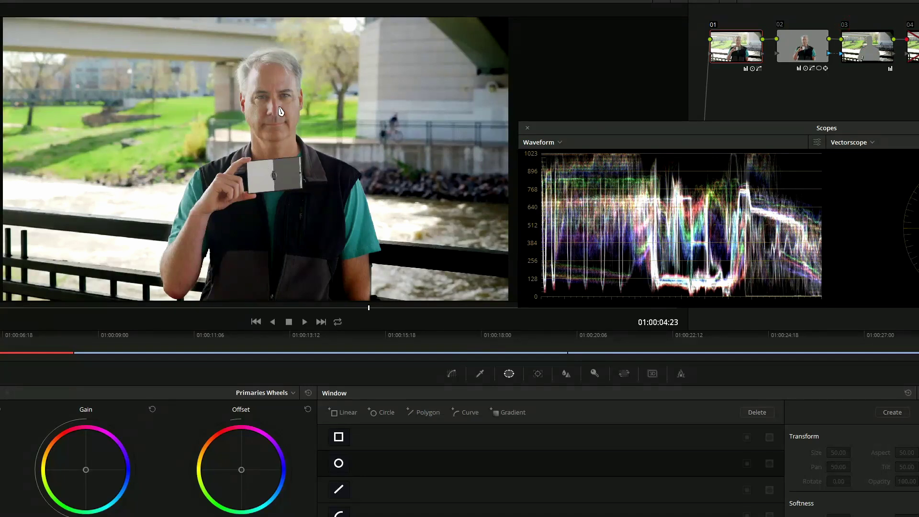
pyautogui.click(910, 24)
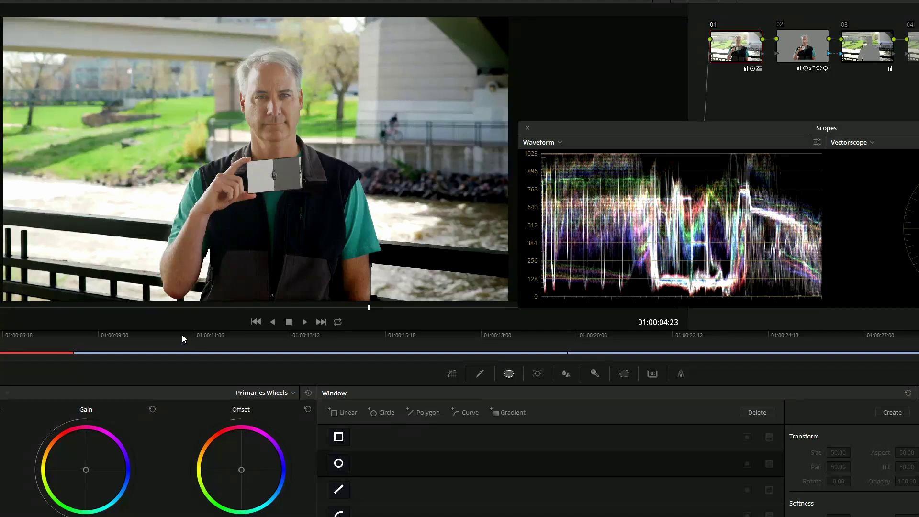
pyautogui.click(115, 351)
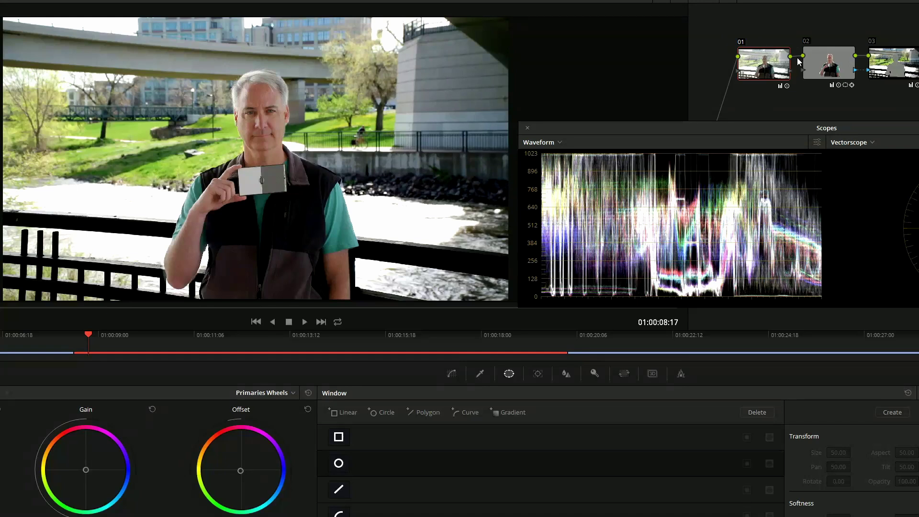
pyautogui.hotkey('shift', 'd')
pyautogui.hotkey('shift', 'd')
pyautogui.hotkey('shift', 'd')
pyautogui.hotkey('shift', 'd')
pyautogui.hotkey('shift', 'd')
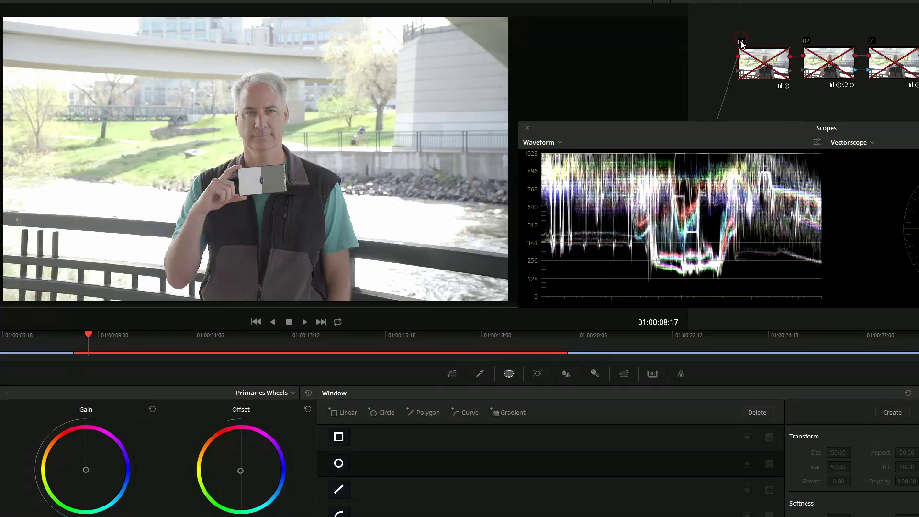
pyautogui.hotkey('shift', 'd')
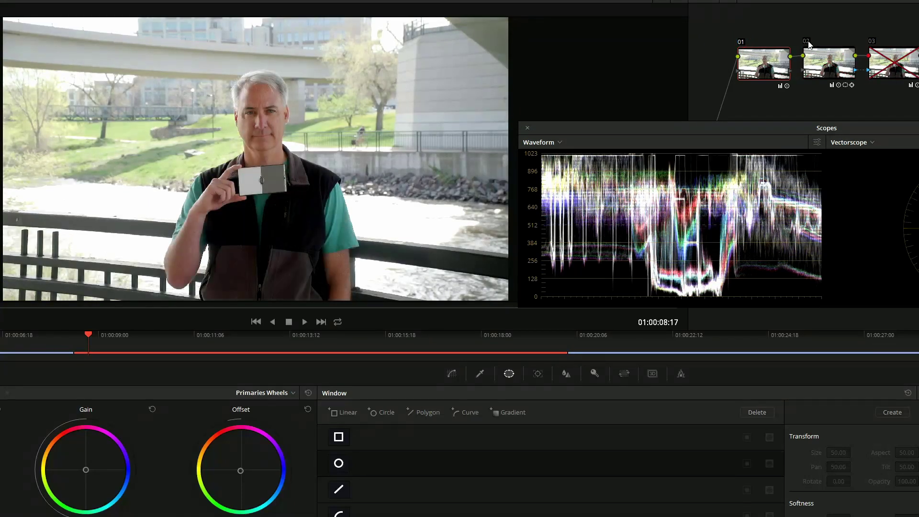
pyautogui.click(809, 44)
pyautogui.click(873, 42)
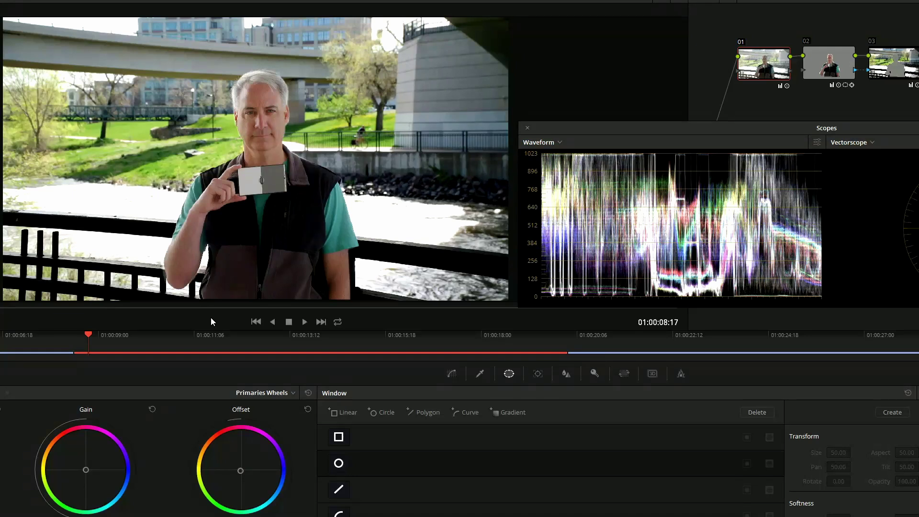
pyautogui.click(20, 337)
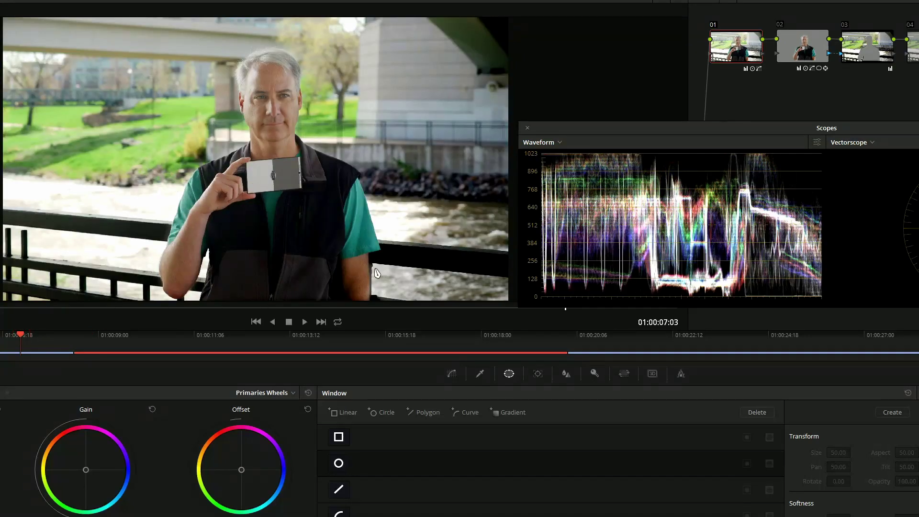
pyautogui.click(671, 338)
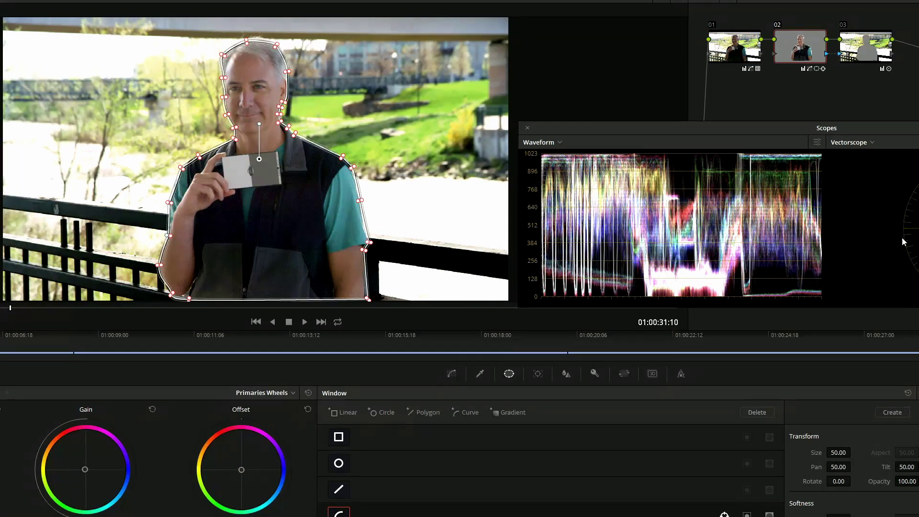
pyautogui.click(716, 58)
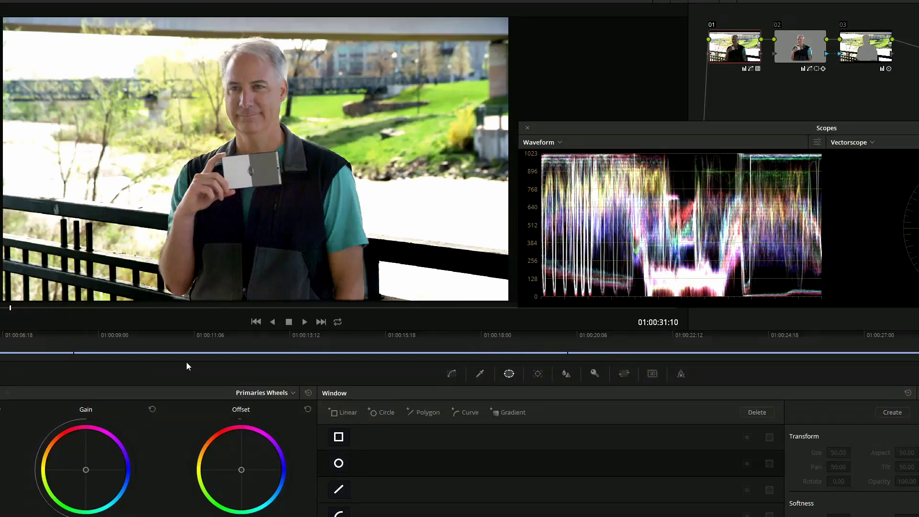
pyautogui.click(236, 336)
pyautogui.click(115, 335)
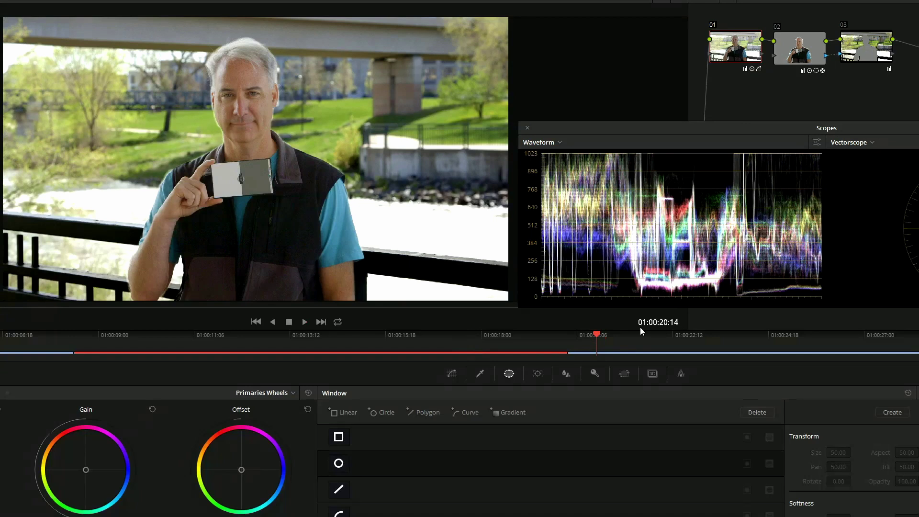
# - View the blue-shirt clip ungraded, then re-enable nodes 01, 02 and 03 one by one
pyautogui.hotkey('alt', 'd')
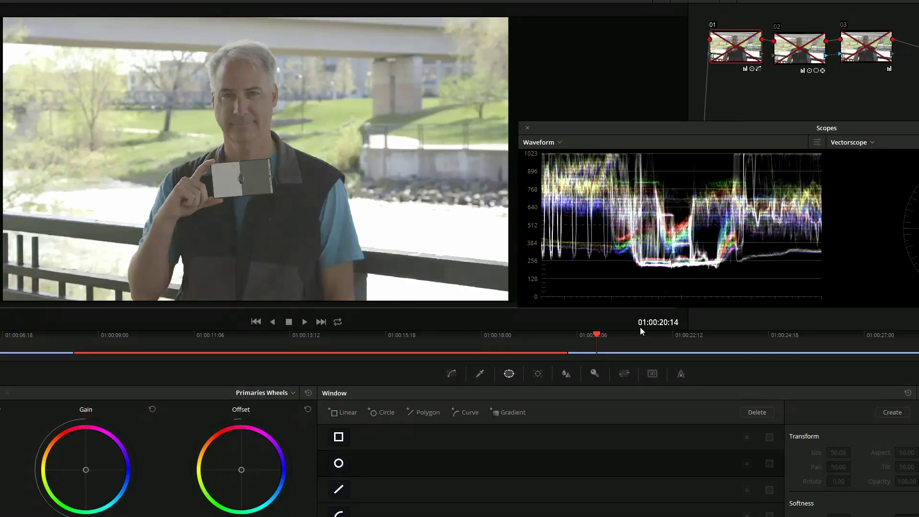
pyautogui.hotkey('alt', 'd')
pyautogui.hotkey('alt', 'd')
pyautogui.hotkey('alt', 'd')
pyautogui.hotkey('alt', 'd')
pyautogui.click(713, 25)
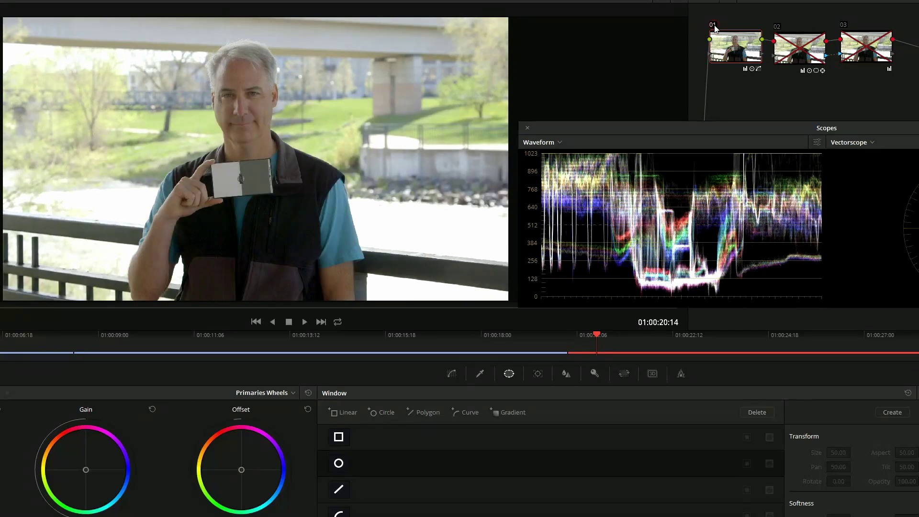
pyautogui.click(781, 28)
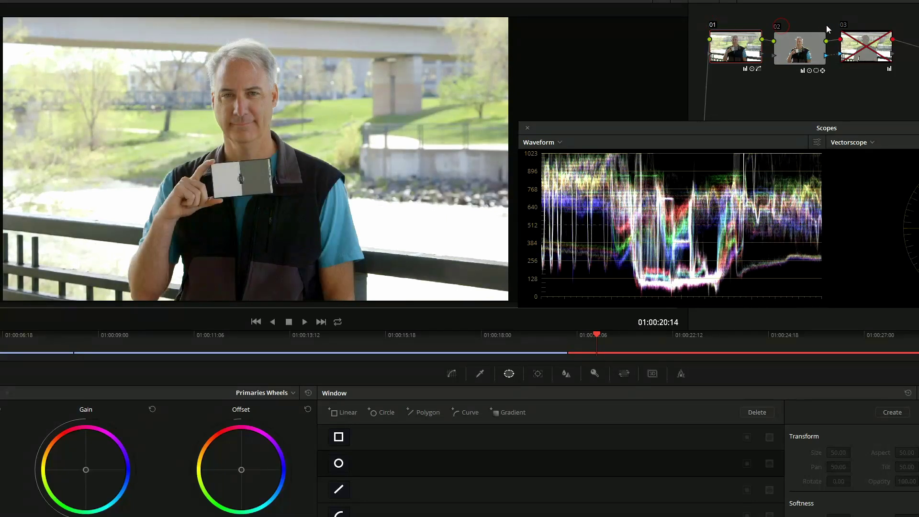
pyautogui.click(844, 26)
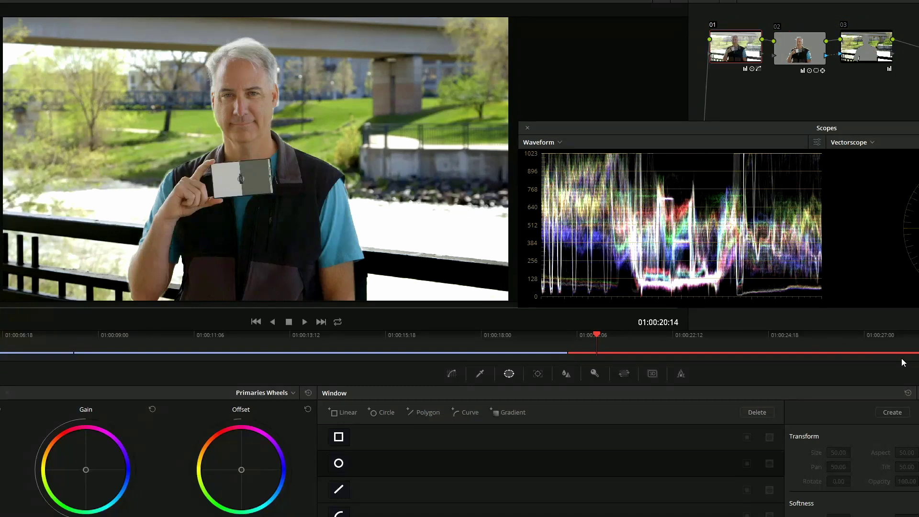
# - Move to the bridge shot and toggle its whole grade off and back on
pyautogui.press('Down')
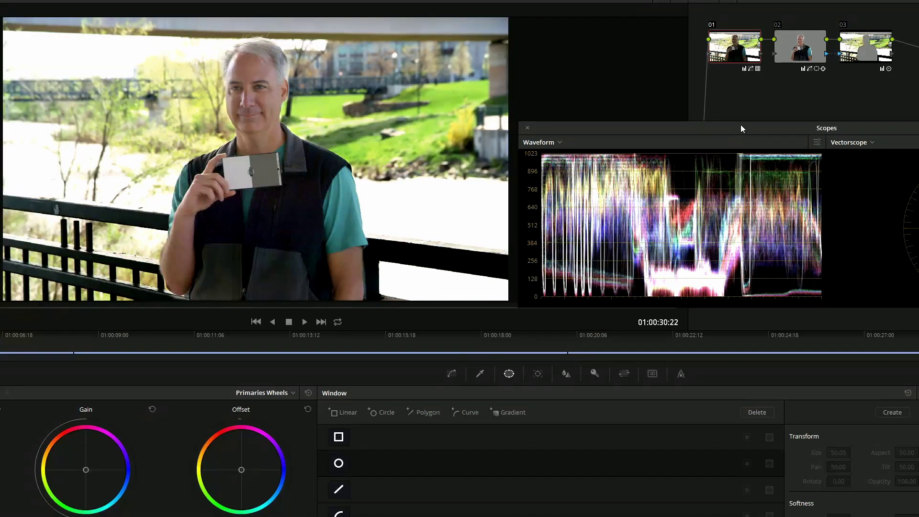
pyautogui.hotkey('alt', 'd')
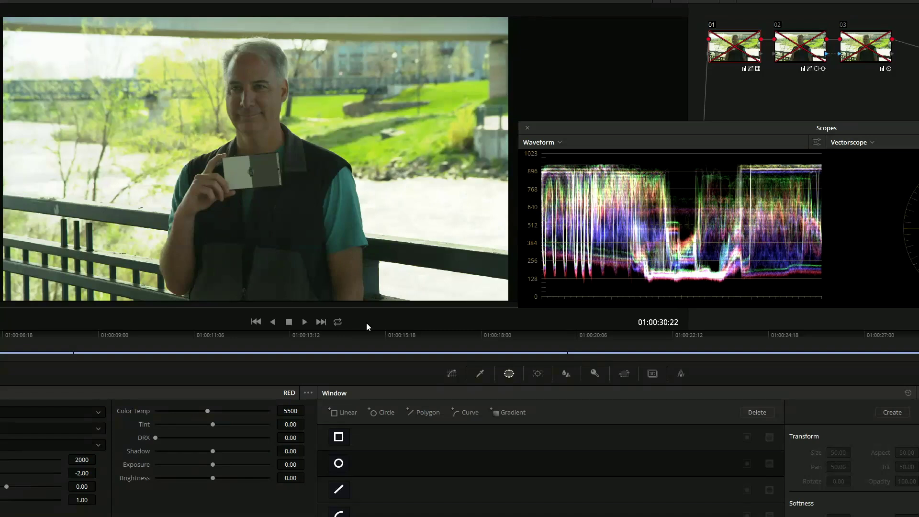
pyautogui.hotkey('alt', 'd')
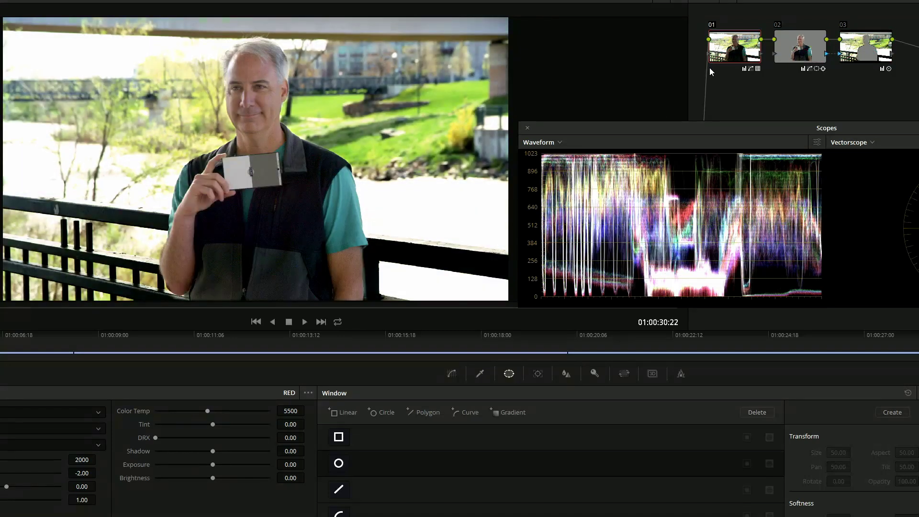
# - Rebuild the bridge shot's grade from ungraded by enabling nodes 01, 02 and 03 in turn
pyautogui.hotkey('alt', 'd')
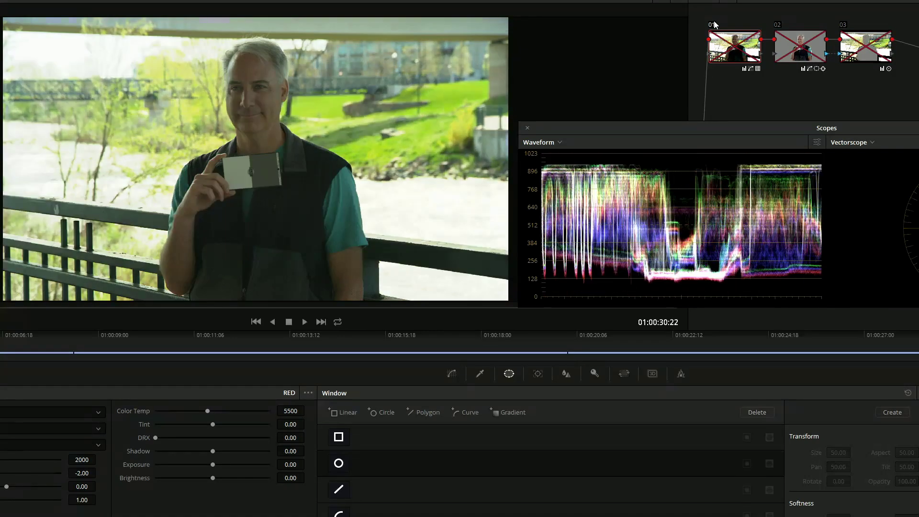
pyautogui.click(713, 25)
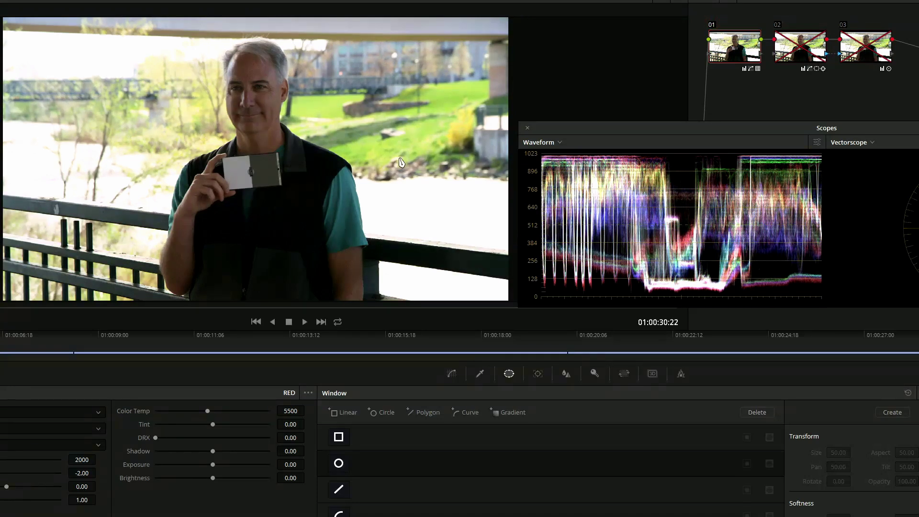
pyautogui.click(777, 26)
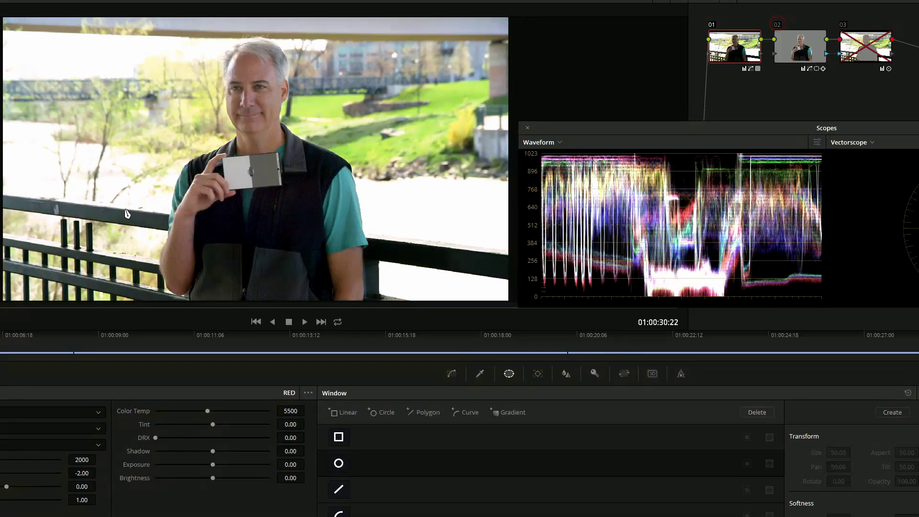
pyautogui.click(843, 26)
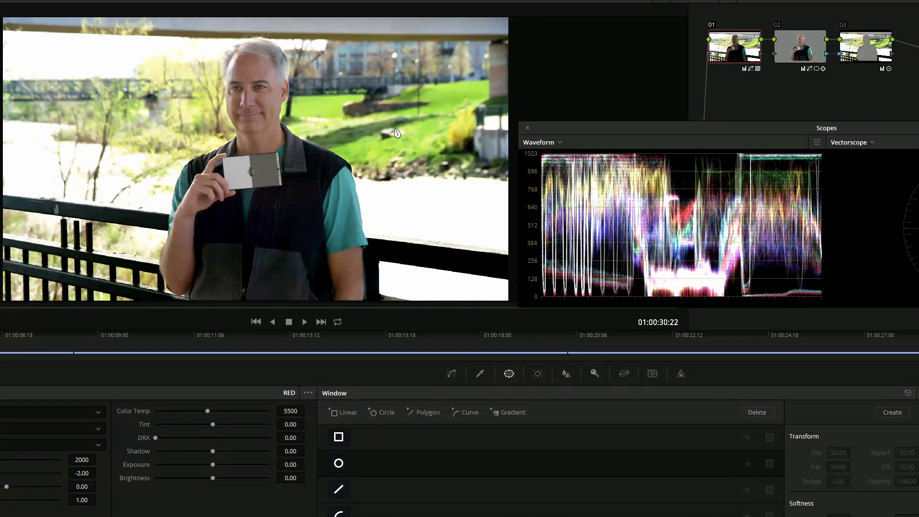
# - Do a quick before/after grade comparison, then return to the first riverside clip
pyautogui.hotkey('alt', 'd')
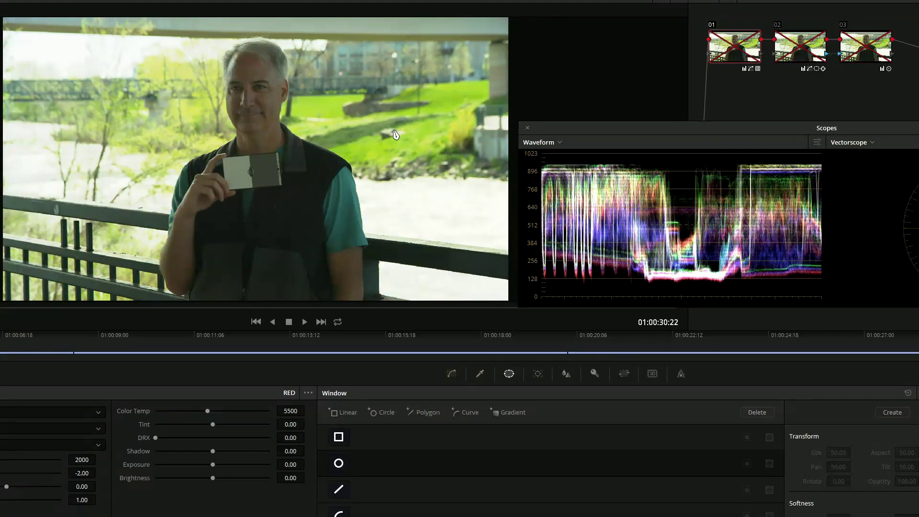
pyautogui.hotkey('alt', 'd')
pyautogui.hotkey('alt', 'd')
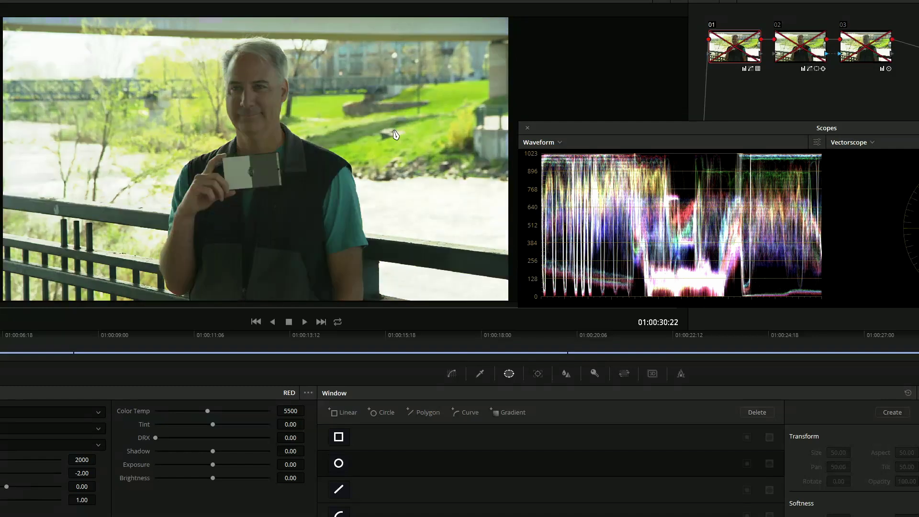
pyautogui.hotkey('alt', 'd')
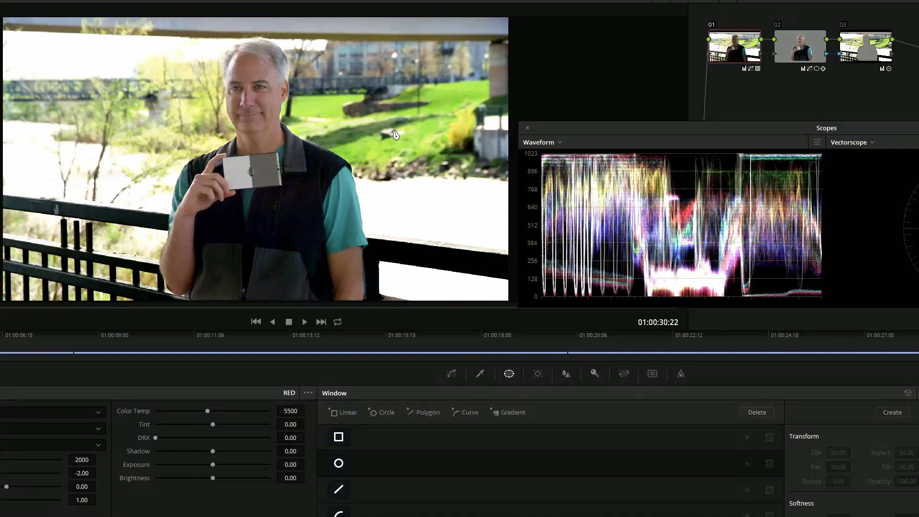
pyautogui.click(36, 356)
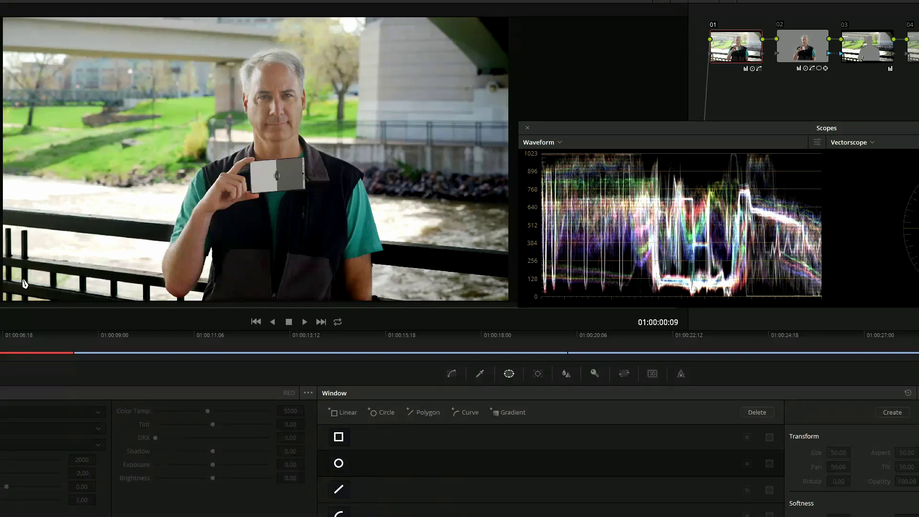
# - Step forward one frame and play through into the second riverside clip at 01:00:13:11
pyautogui.press('Right')
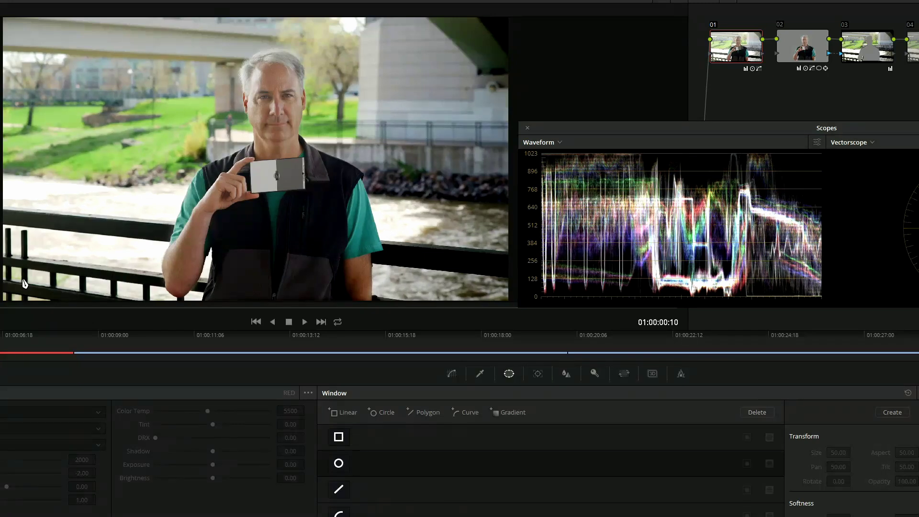
pyautogui.press('space')
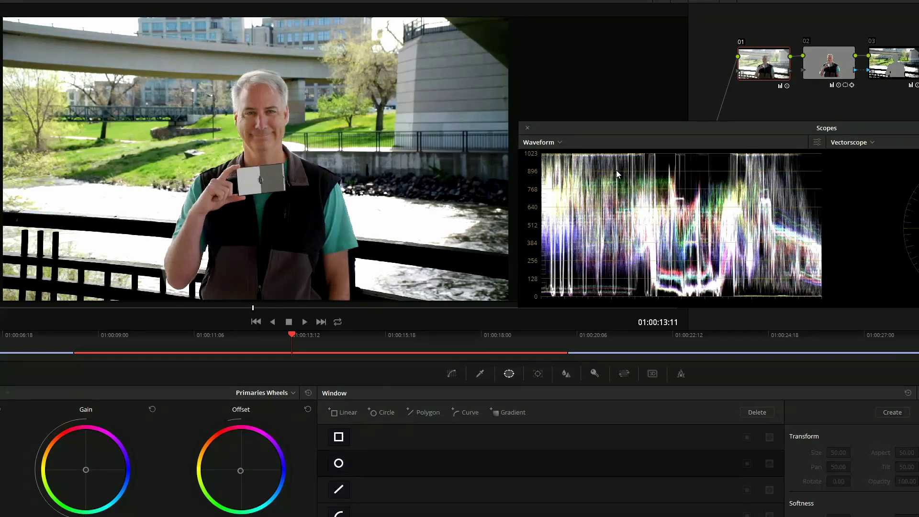
pyautogui.hotkey('alt', 'd')
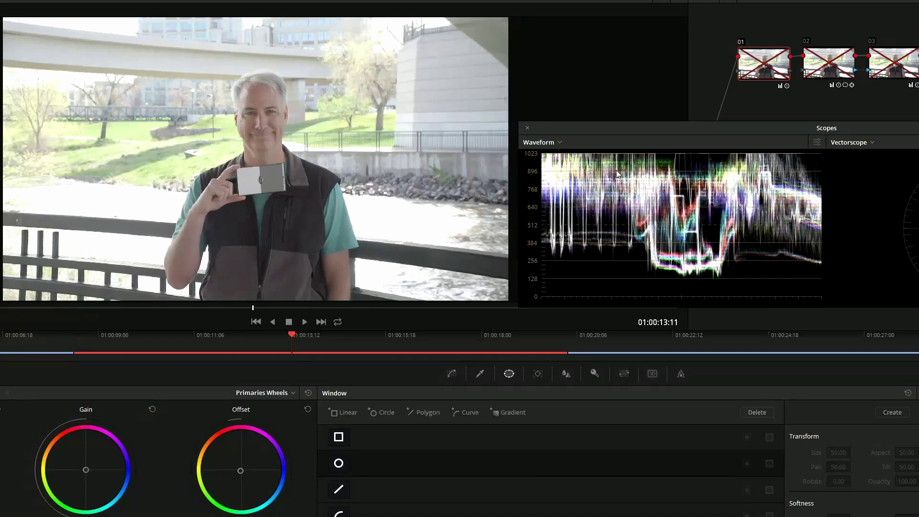
pyautogui.hotkey('alt', 'd')
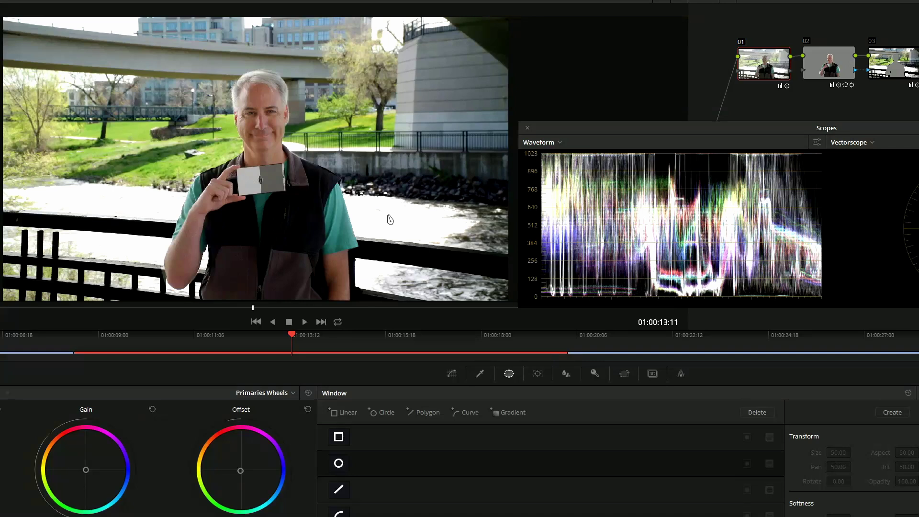
# - Jump between the first clip and other cameras' shots on the mini timeline to compare grades
pyautogui.click(27, 337)
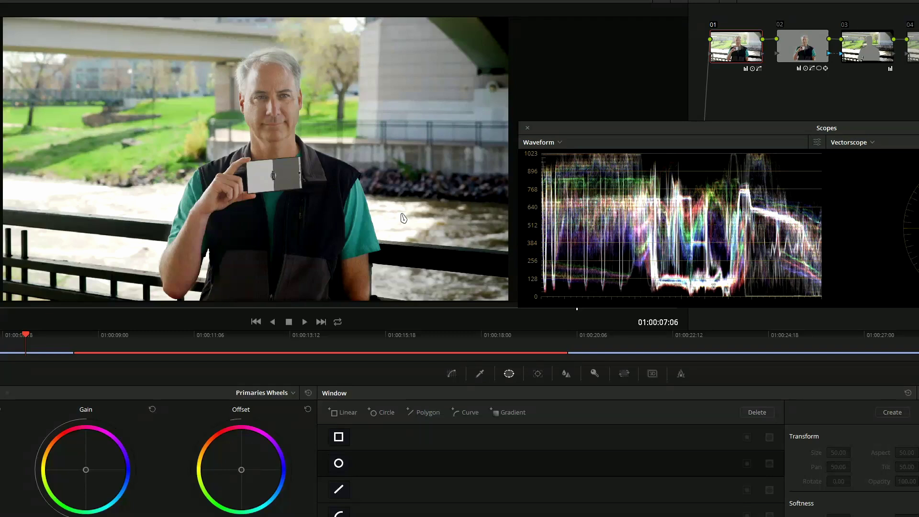
pyautogui.click(165, 338)
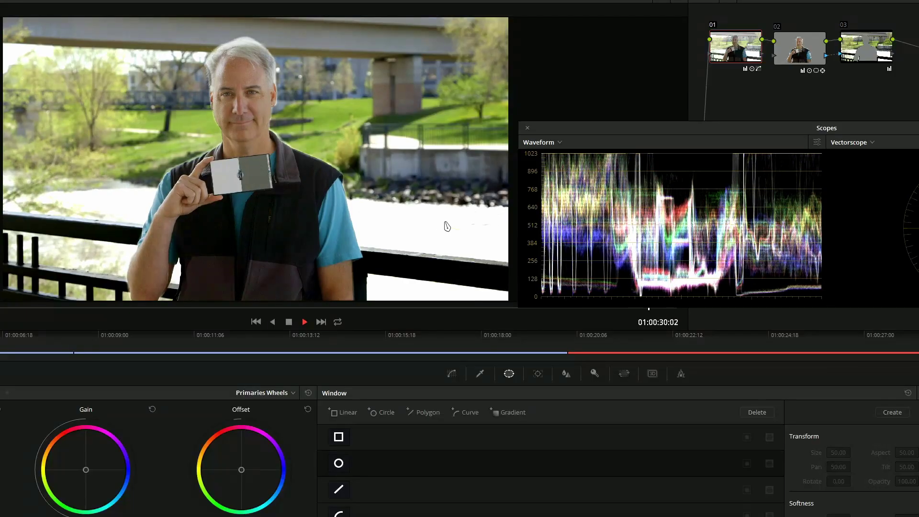
pyautogui.press('Down')
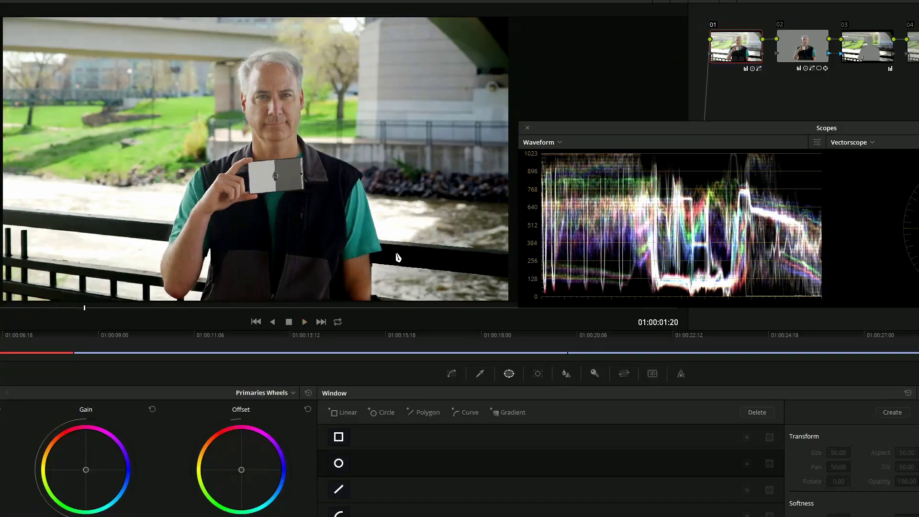
# - Restart playback from the first clip and run on into the bridge-and-railing clip at 01:00:36:22
pyautogui.press('space')
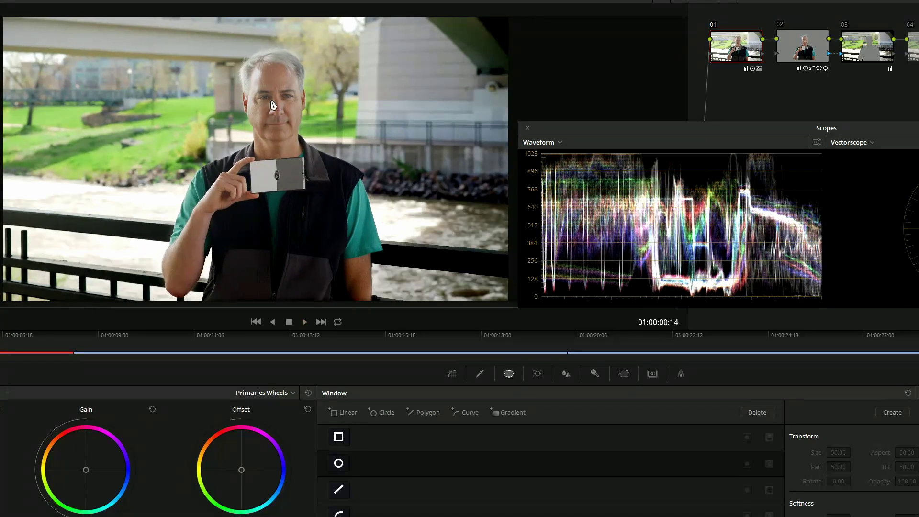
pyautogui.press('space')
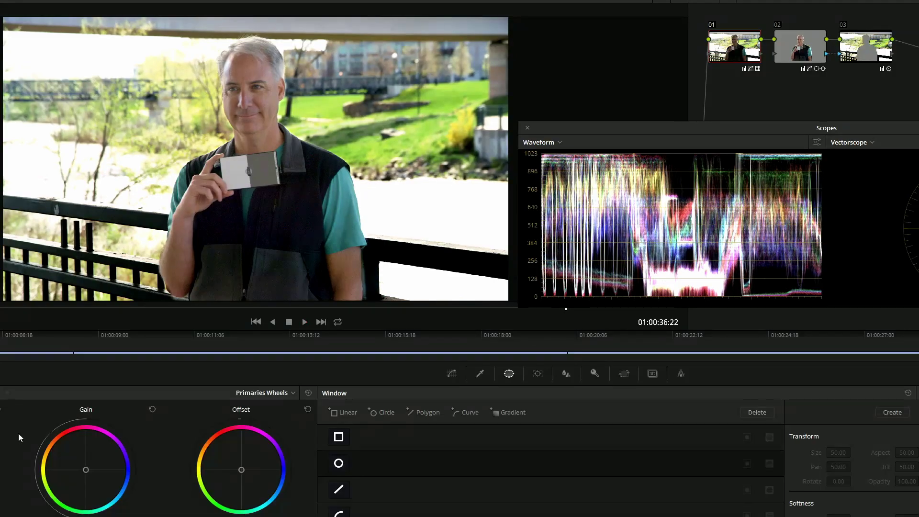
pyautogui.press('Up')
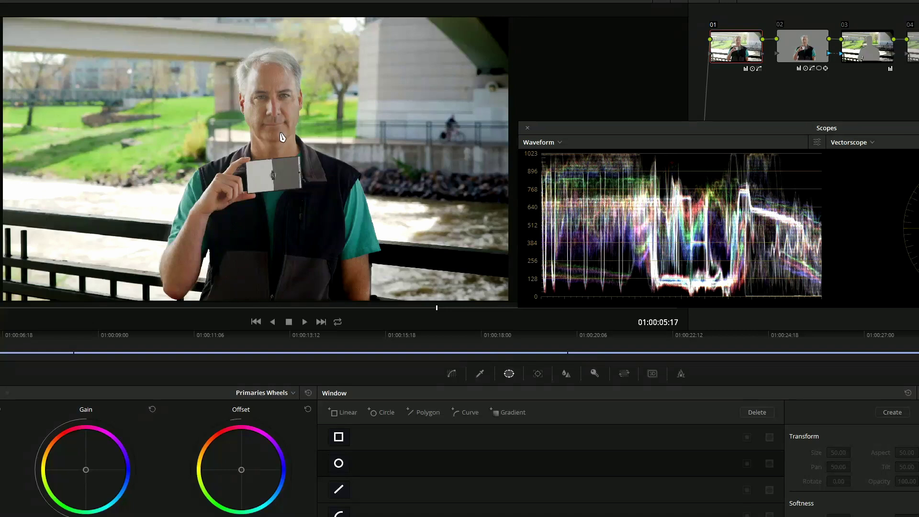
pyautogui.click(621, 344)
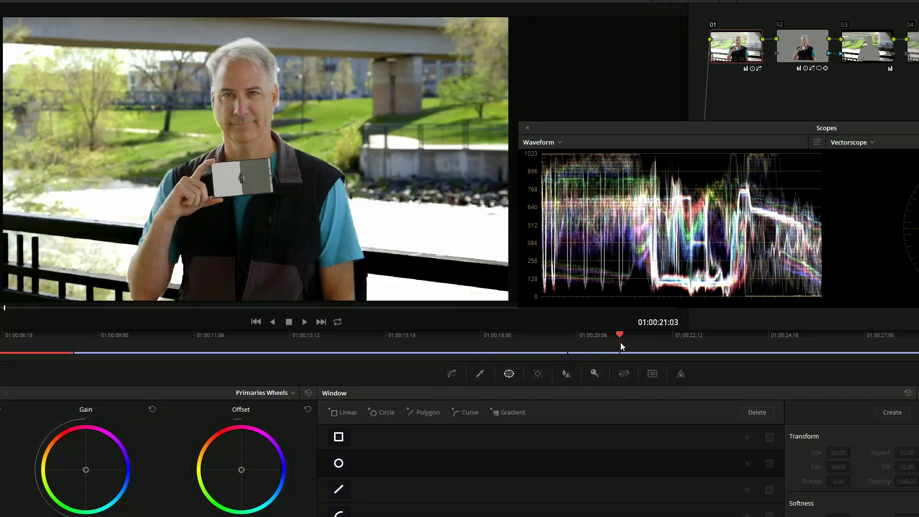
pyautogui.click(30, 340)
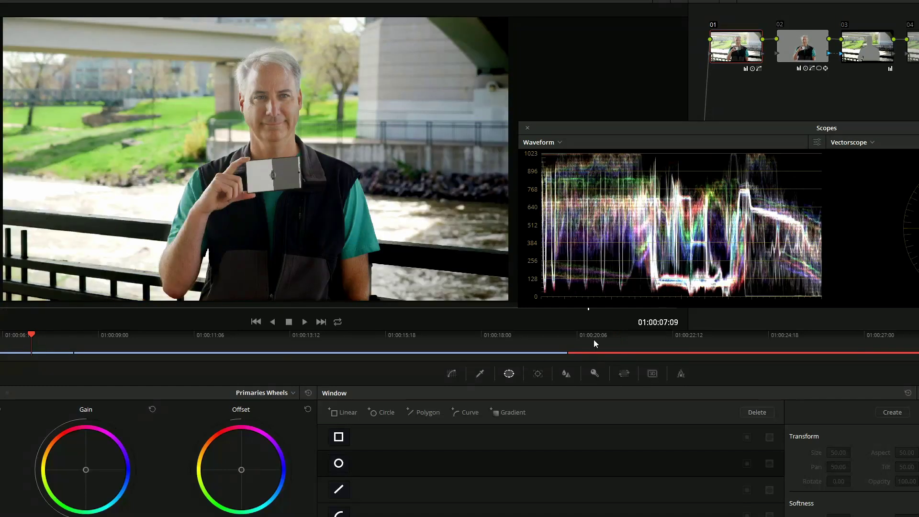
pyautogui.click(594, 341)
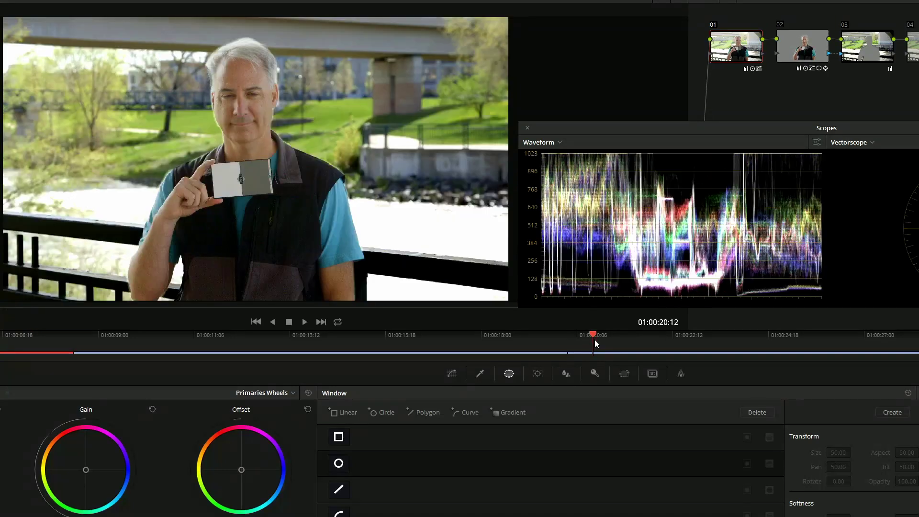
pyautogui.click(27, 338)
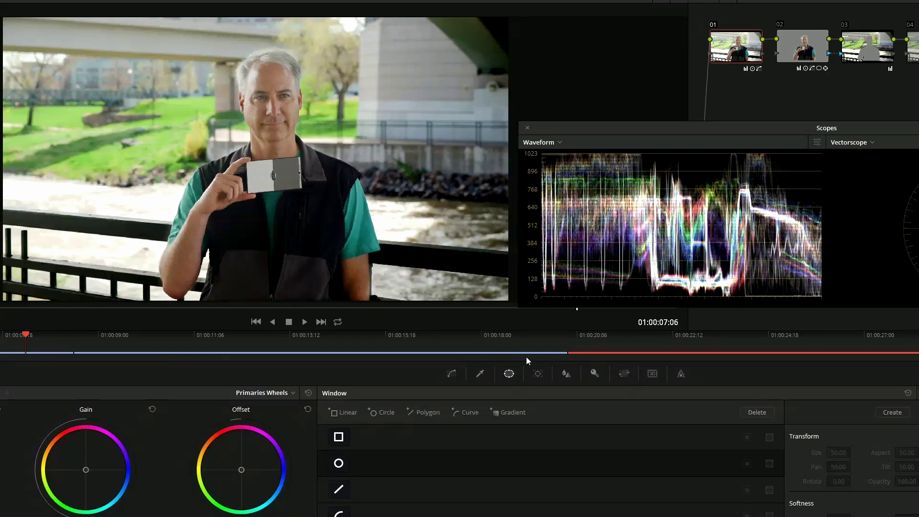
pyautogui.click(605, 341)
pyautogui.click(33, 341)
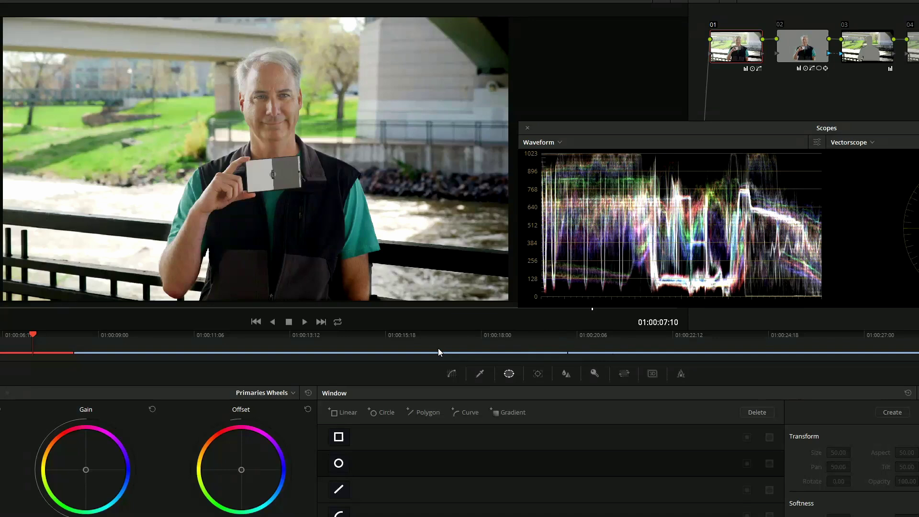
pyautogui.click(306, 337)
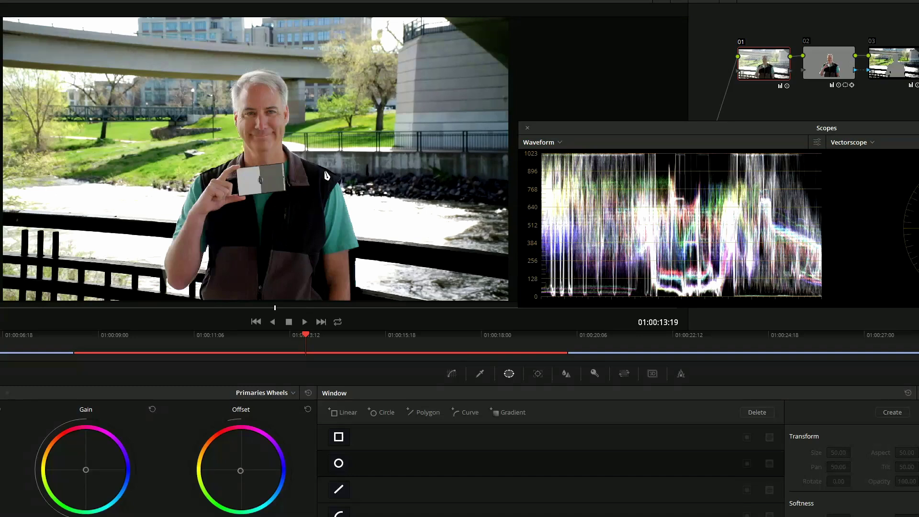
pyautogui.press('Down')
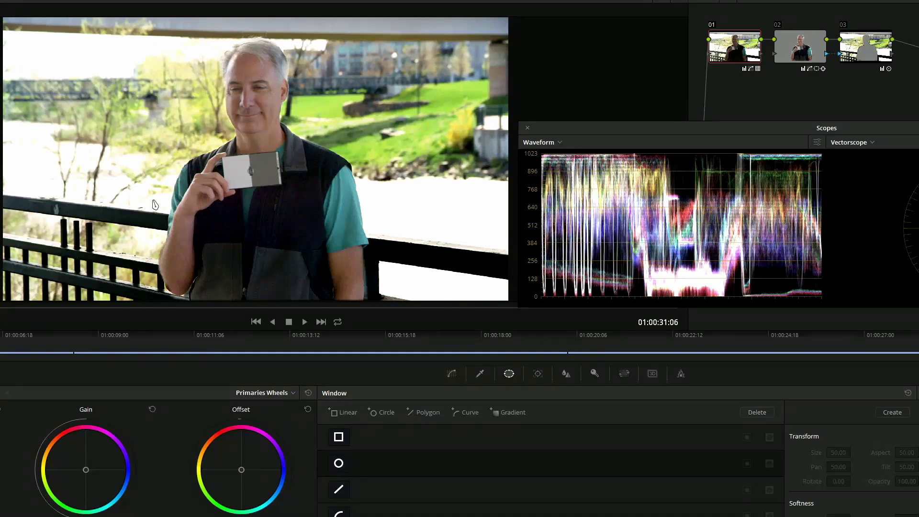
pyautogui.click(28, 338)
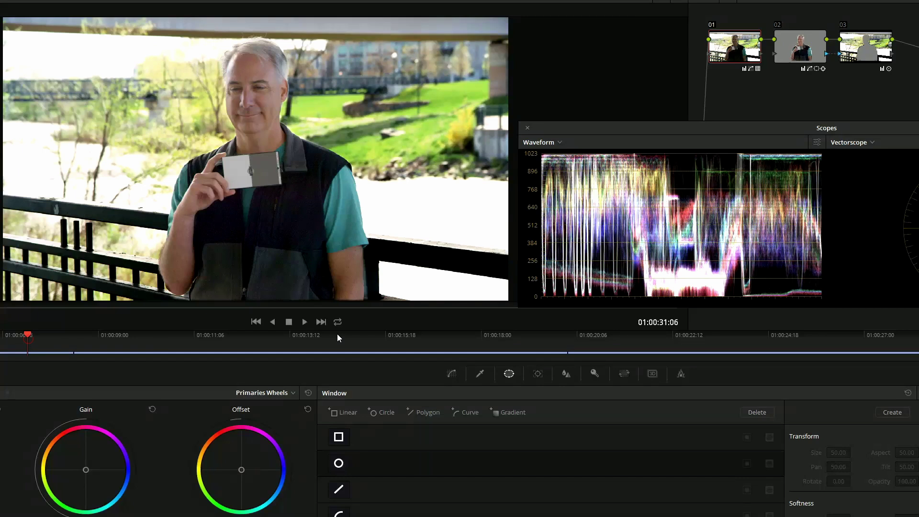